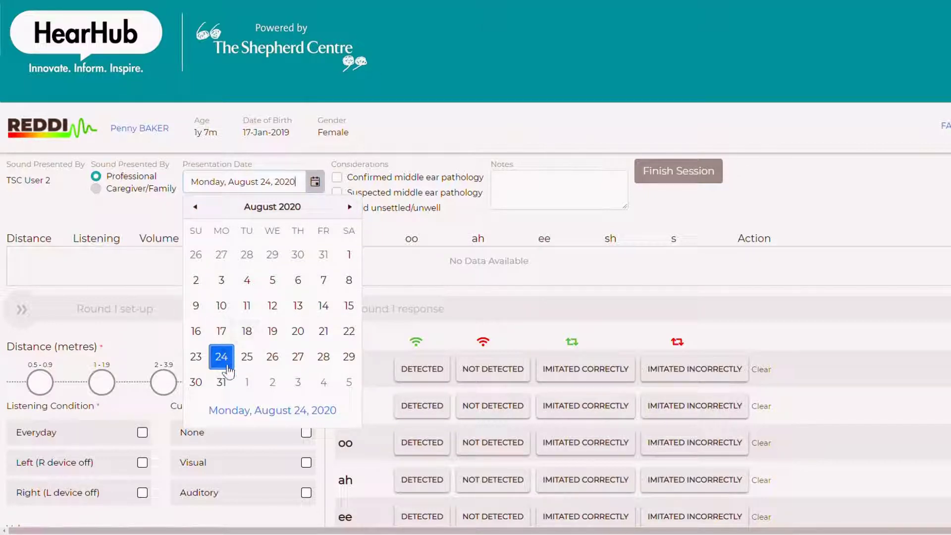
# Date the session Monday, August 17, 2020 and set up Round 1 with 1 - 1.9 metres, Everyday listening, no cues and everyday conversation volume
pyautogui.click(318, 188)
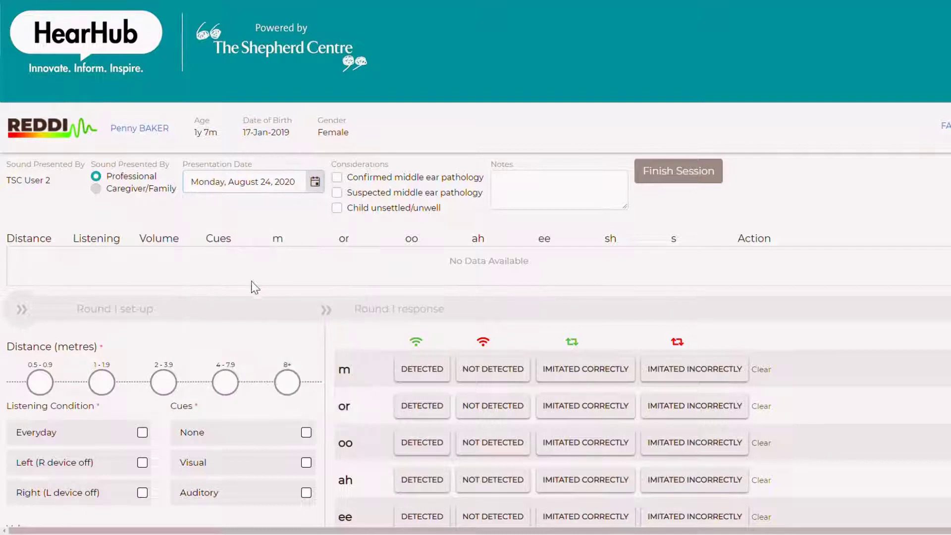
pyautogui.scroll(-2, 250, 303)
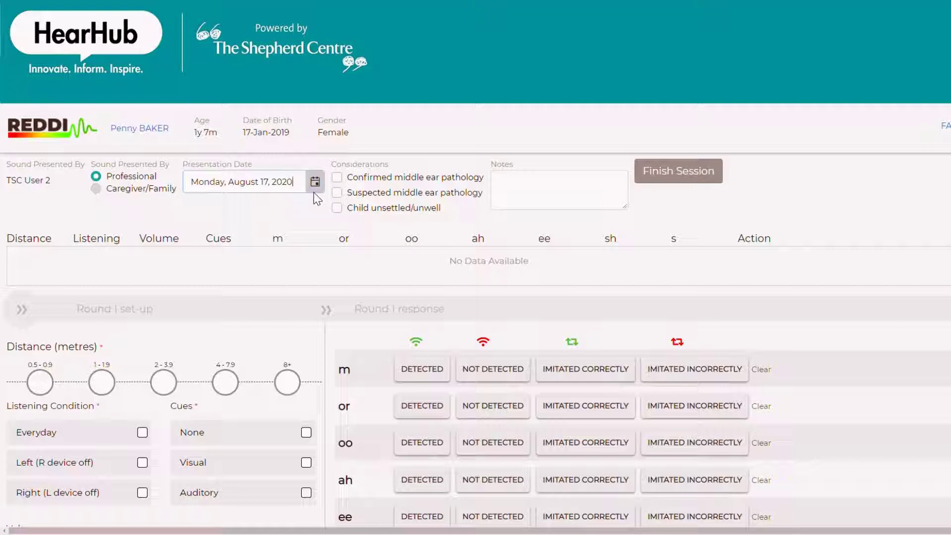
pyautogui.click(102, 382)
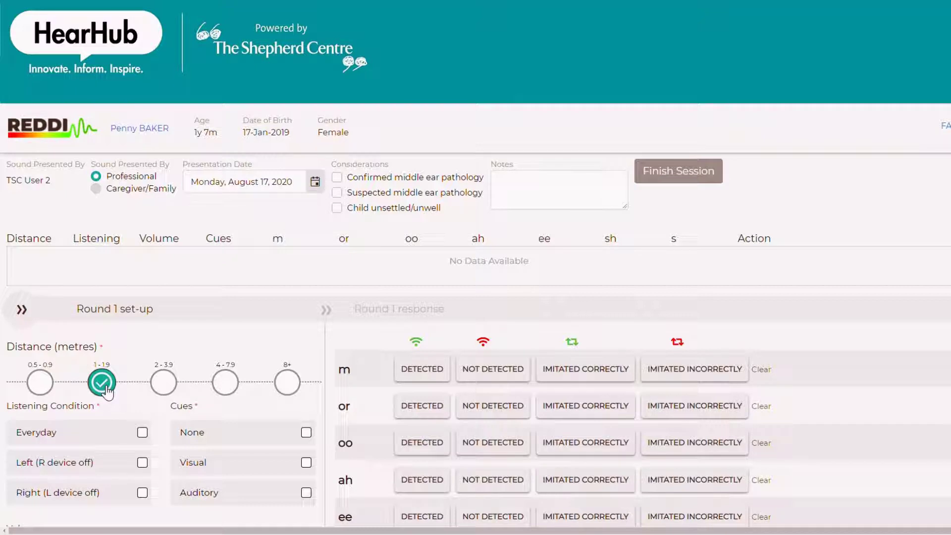
pyautogui.scroll(-2, 106, 391)
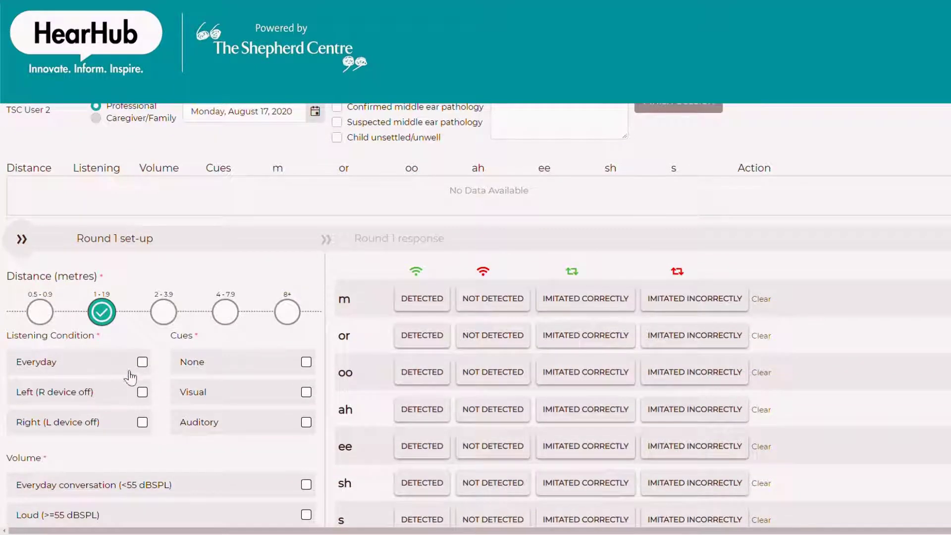
pyautogui.click(143, 363)
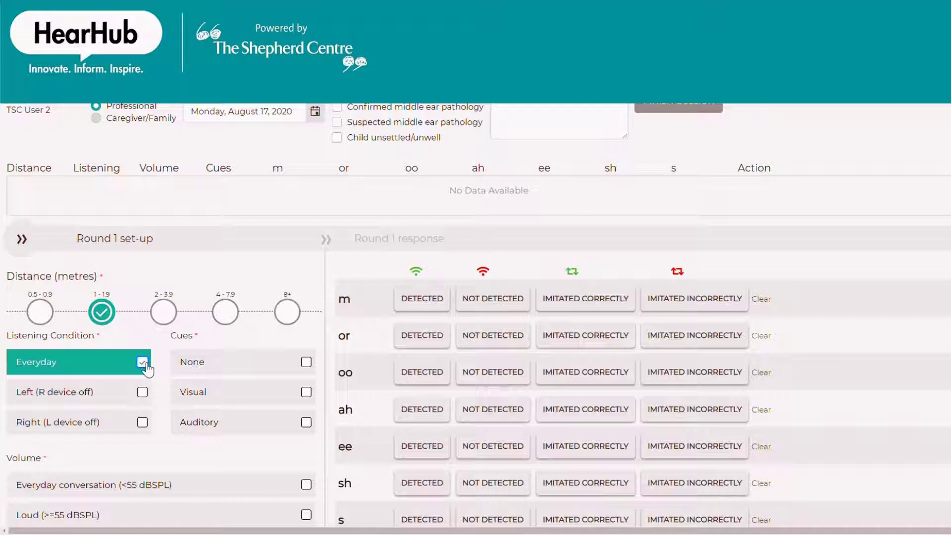
pyautogui.click(201, 369)
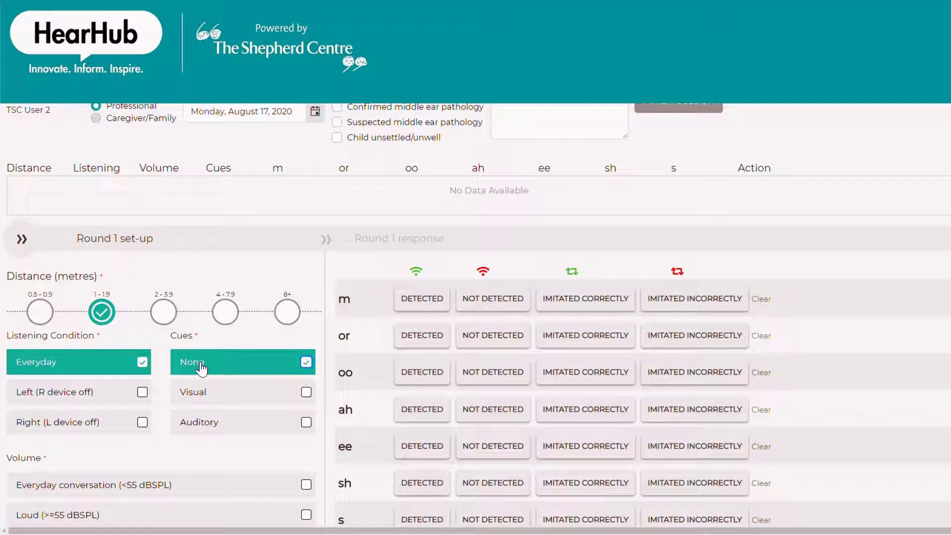
pyautogui.click(307, 486)
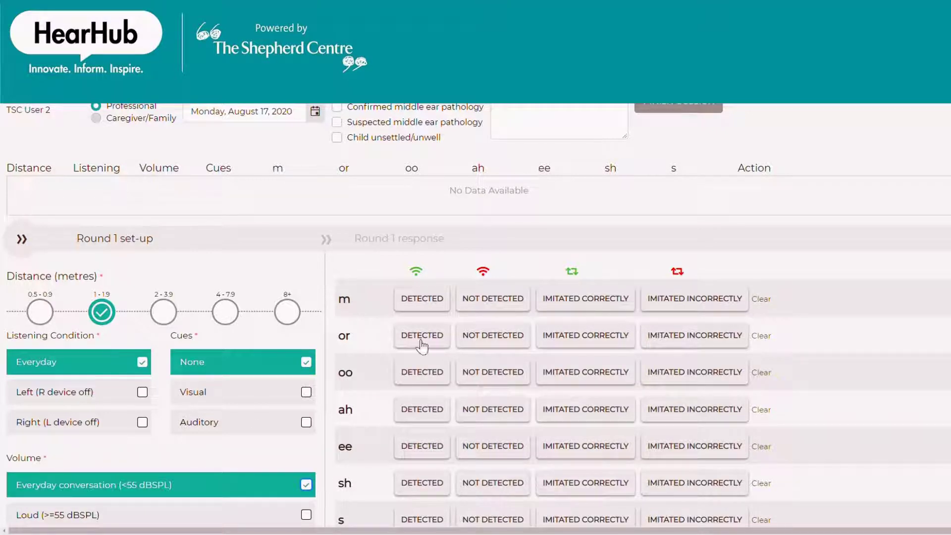
# Record m, oo, ah and ee as imitated correctly and or, sh and s as detected, and add Round 1 to the session
pyautogui.scroll(-2, 427, 336)
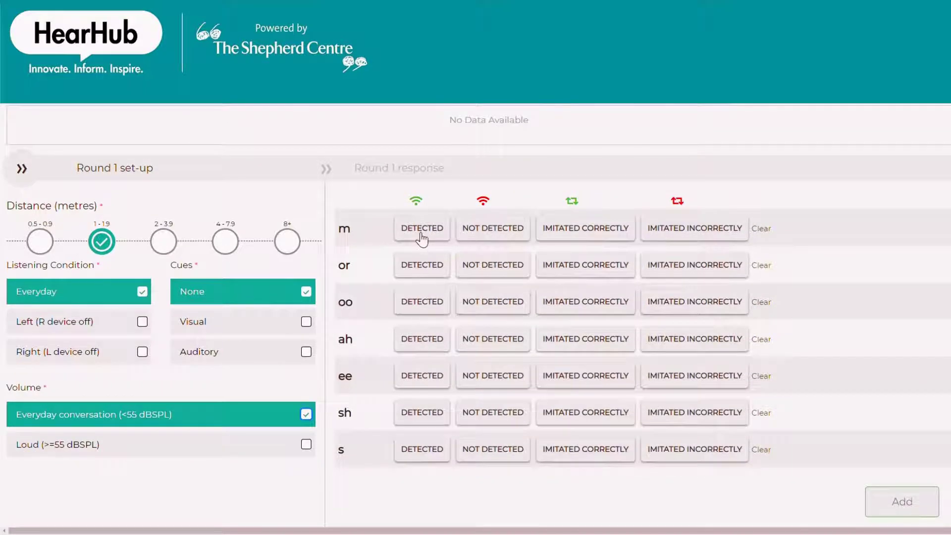
pyautogui.click(586, 232)
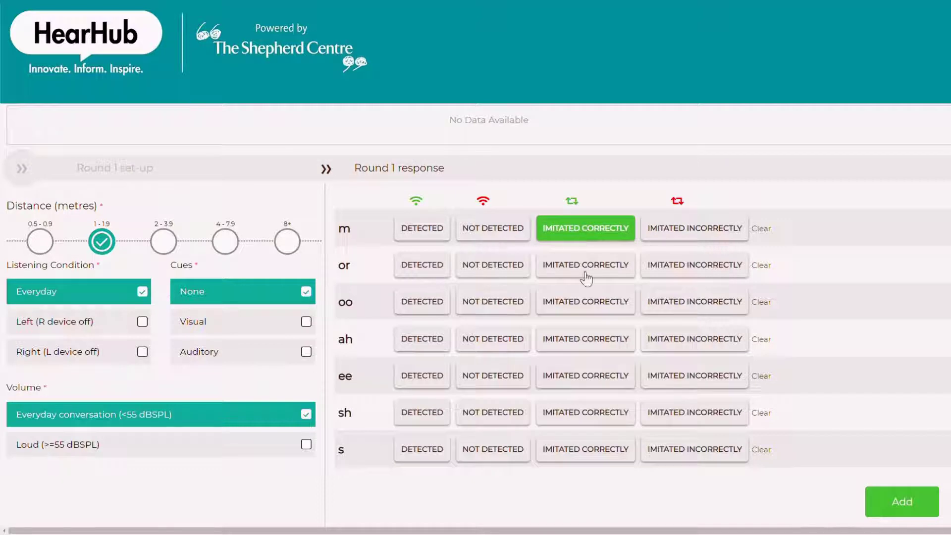
pyautogui.click(585, 310)
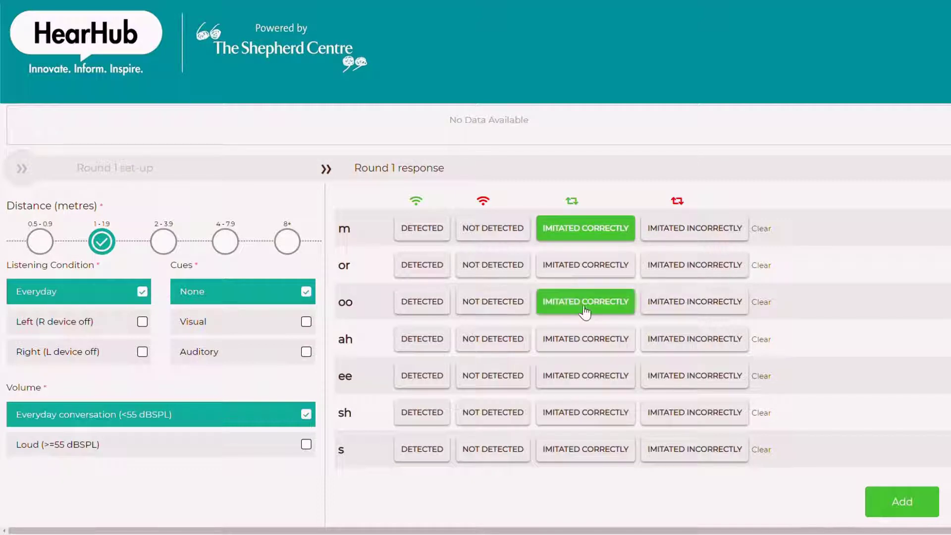
pyautogui.click(585, 347)
pyautogui.click(585, 385)
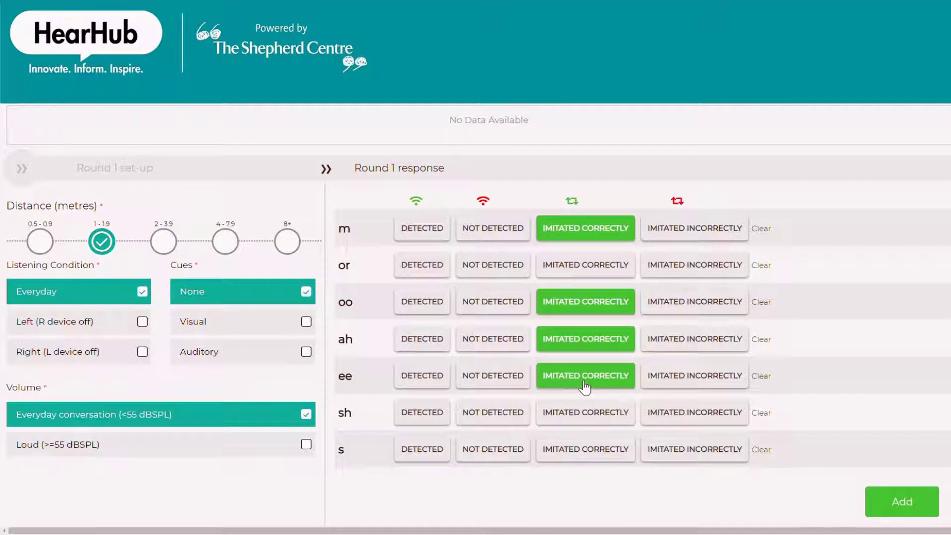
pyautogui.click(433, 269)
pyautogui.click(432, 418)
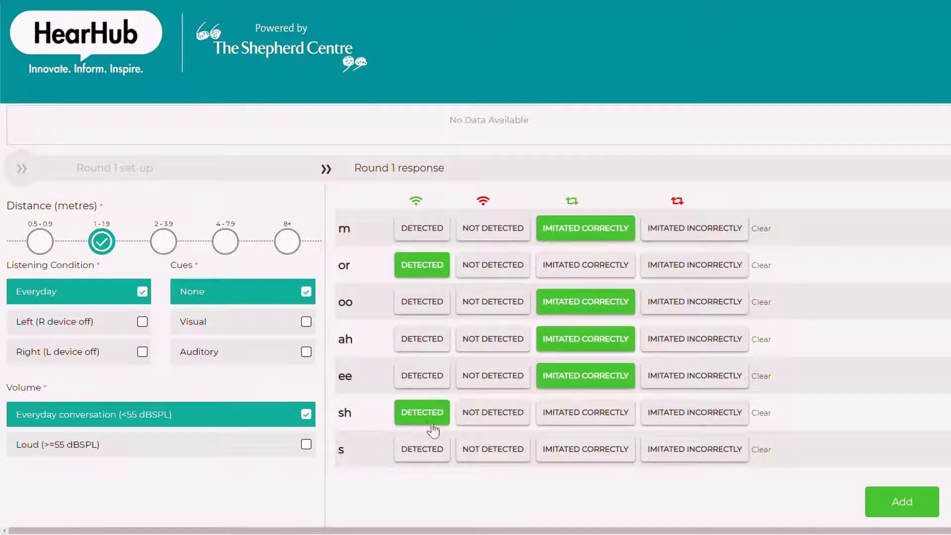
pyautogui.click(432, 455)
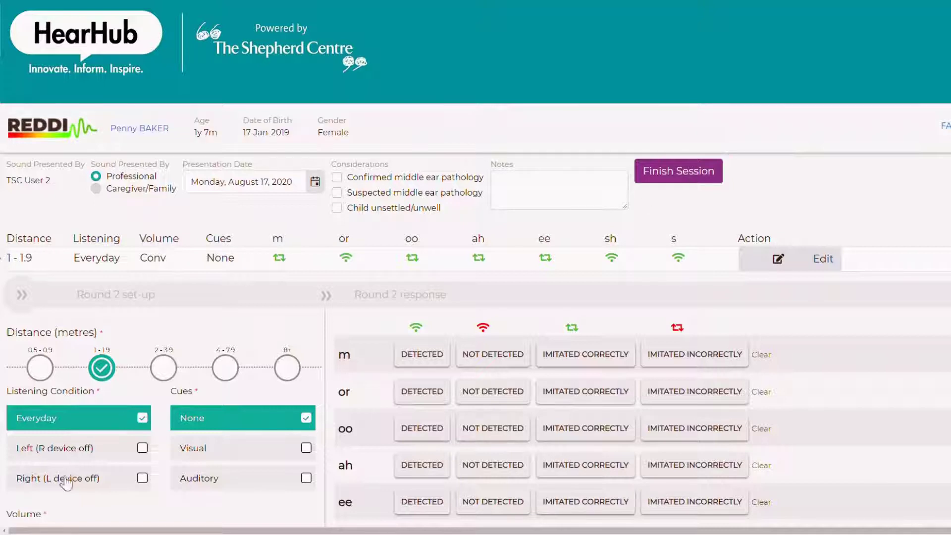
# Add Round 2 with the Left (R device off) listening condition and all seven sounds from m to s marked as detected
pyautogui.click(144, 451)
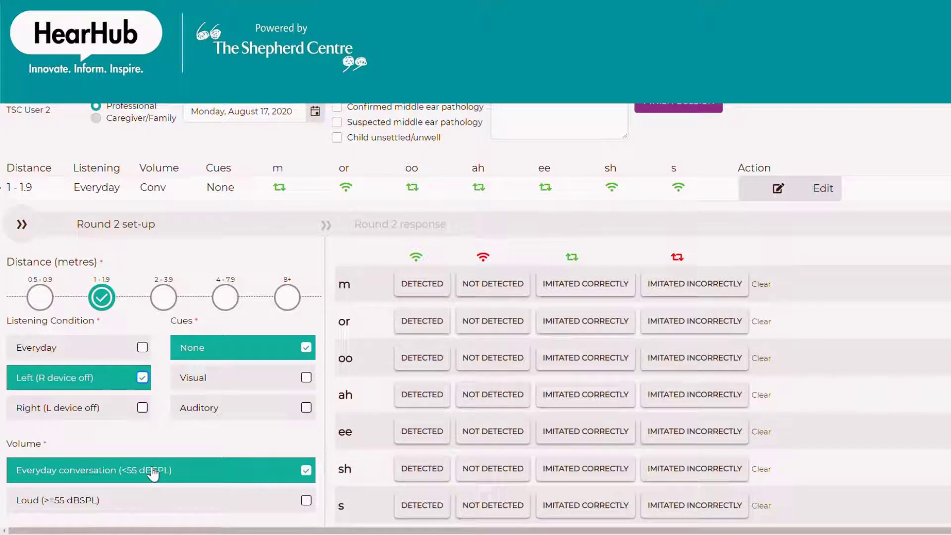
pyautogui.click(422, 287)
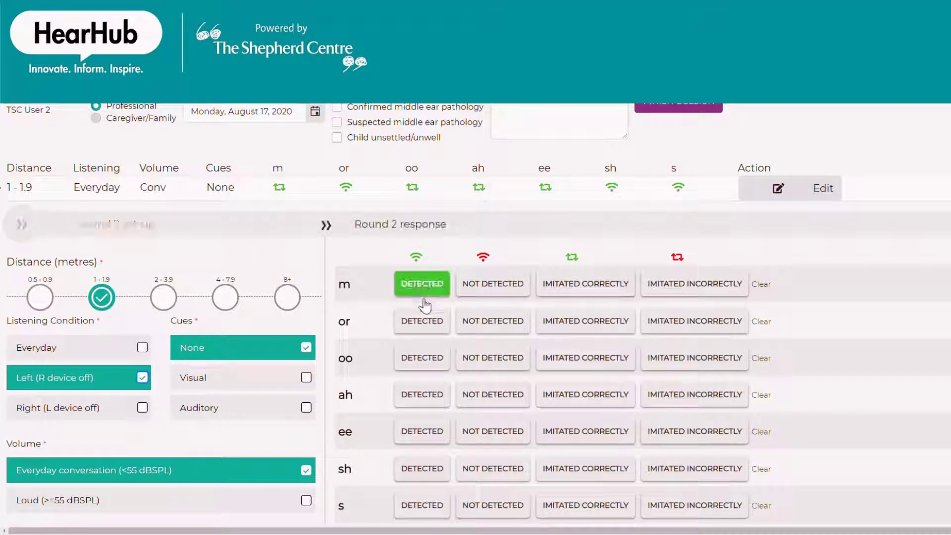
pyautogui.click(423, 322)
pyautogui.click(421, 360)
pyautogui.click(423, 406)
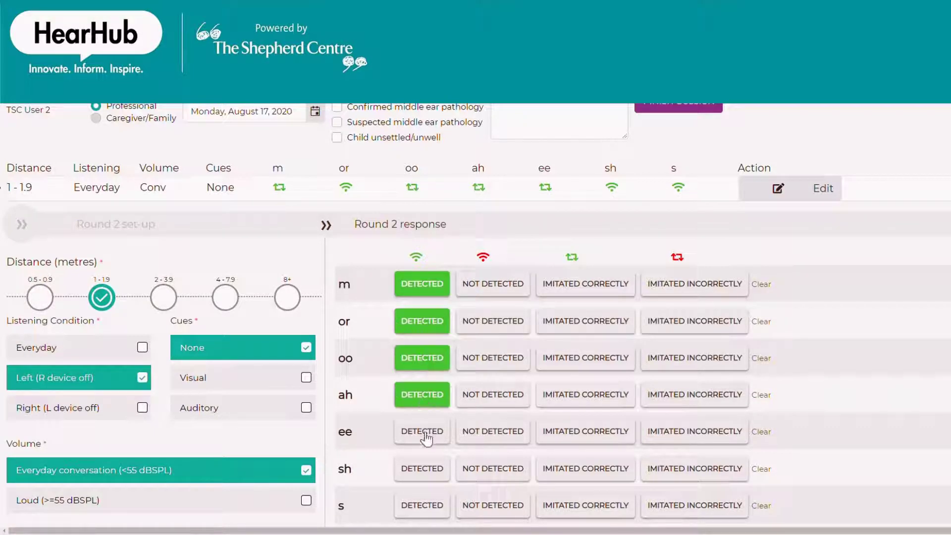
pyautogui.click(424, 436)
pyautogui.click(428, 474)
pyautogui.click(435, 509)
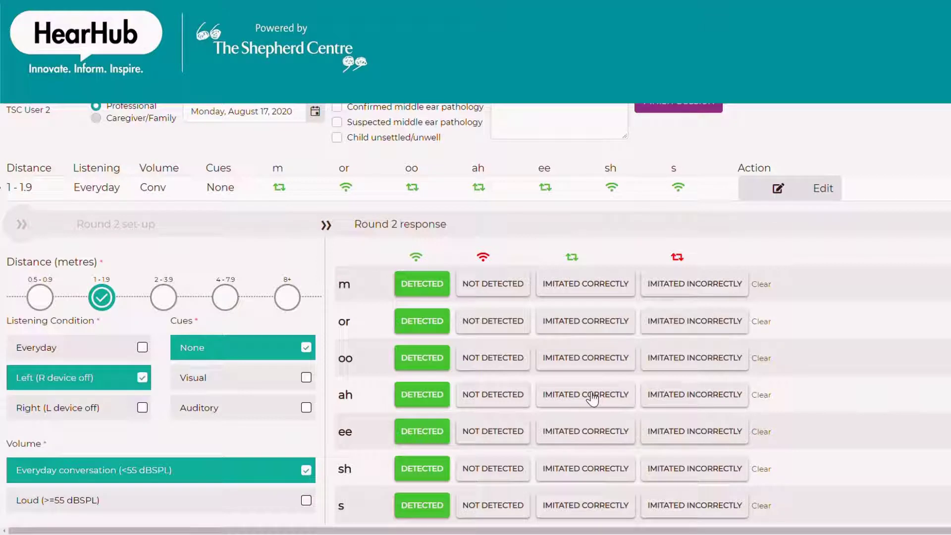
pyautogui.scroll(-2, 592, 398)
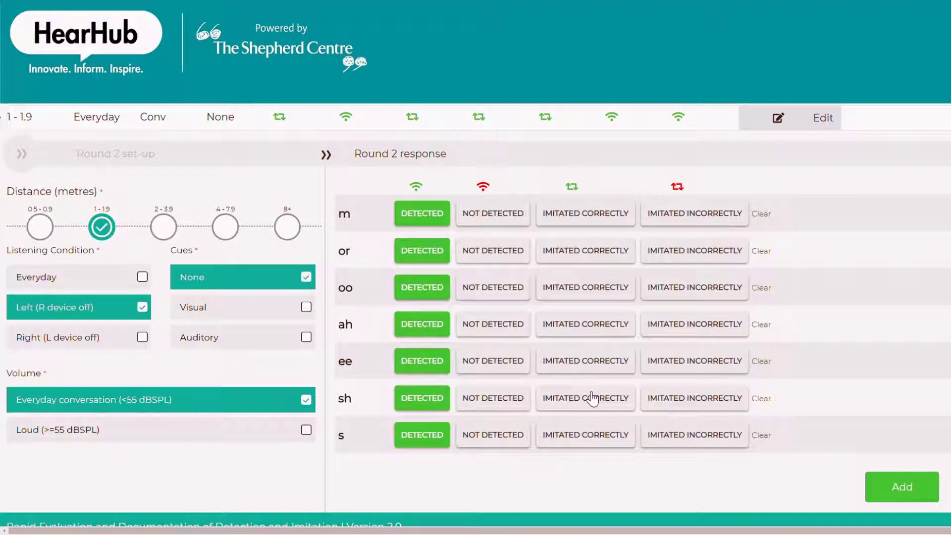
pyautogui.click(909, 488)
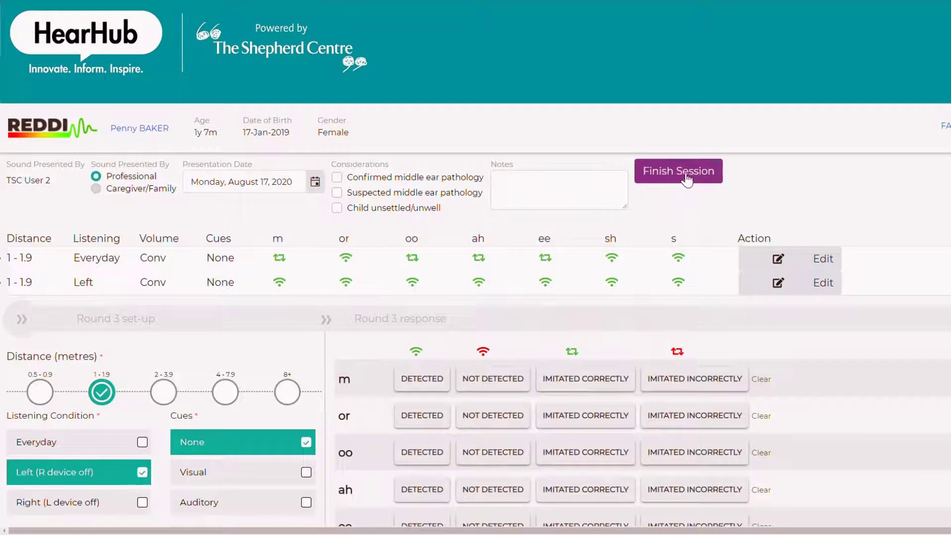
# Finish the session and begin a new REDDI assessment for the same child
pyautogui.click(686, 179)
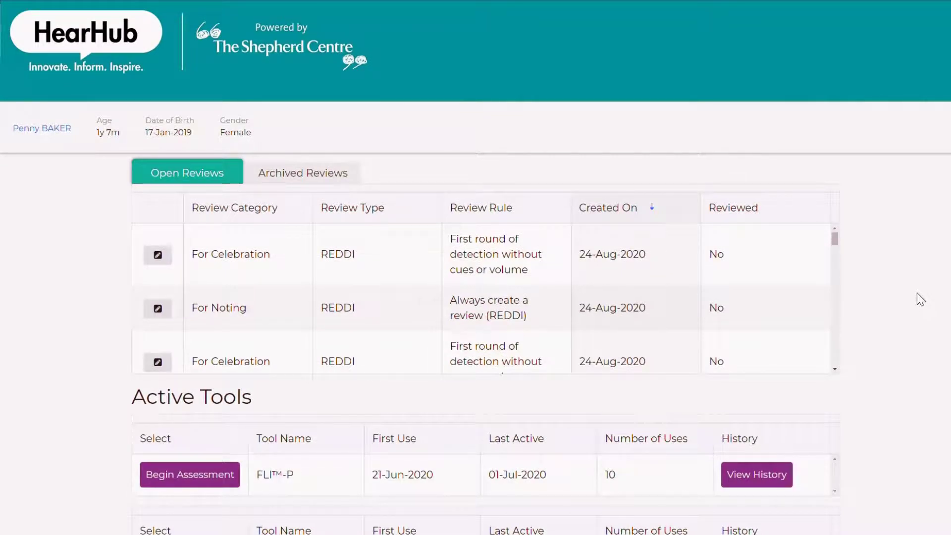
pyautogui.scroll(-2, 918, 293)
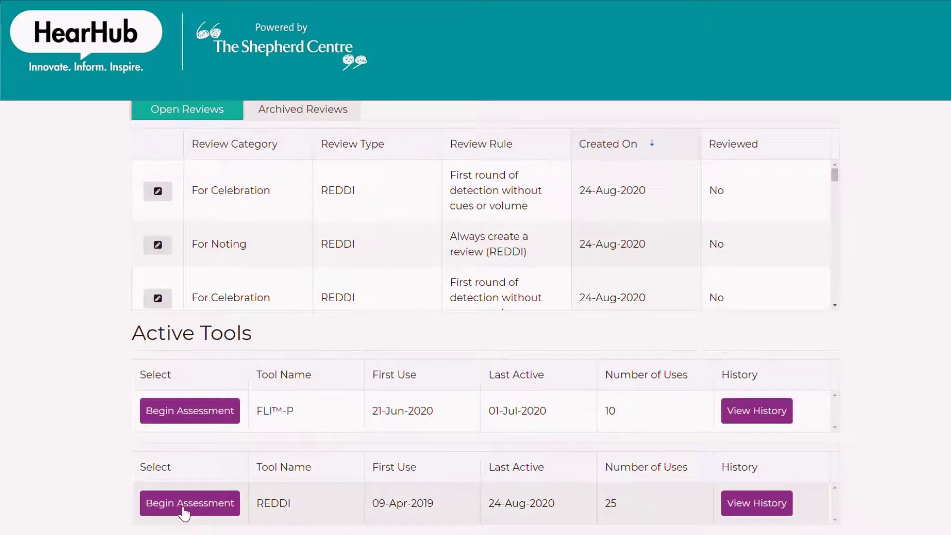
pyautogui.click(183, 509)
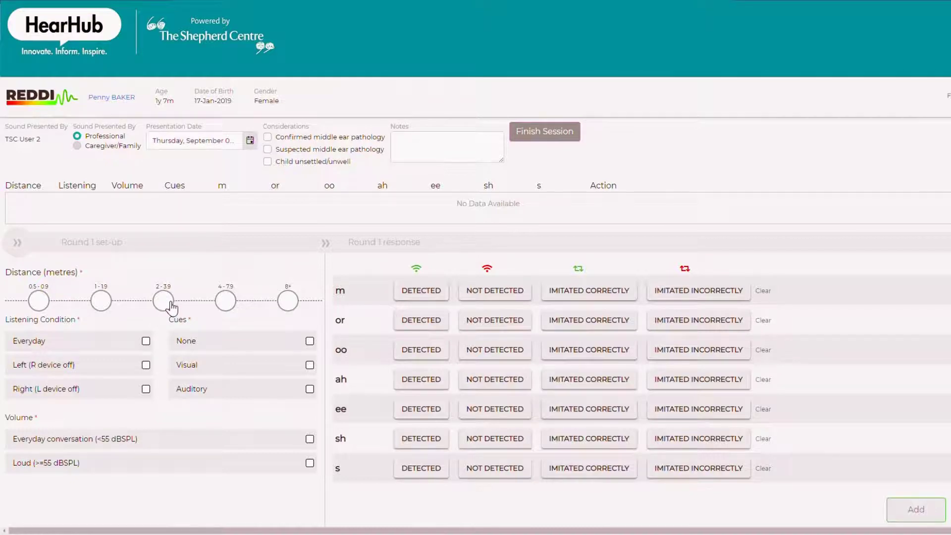
# Set up Round 1 with a distance of 2 - 3.9 metres, Everyday listening, no cues and everyday conversation volume
pyautogui.click(167, 305)
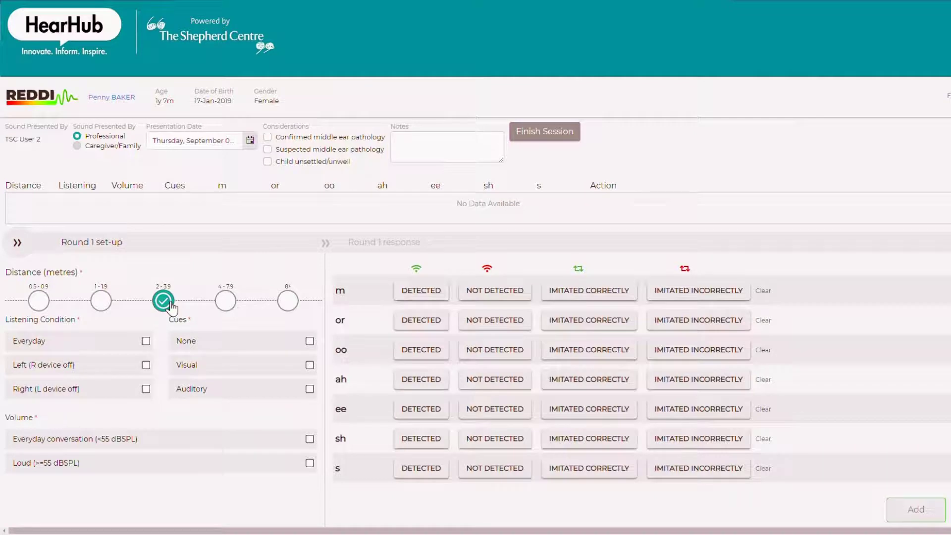
pyautogui.click(142, 349)
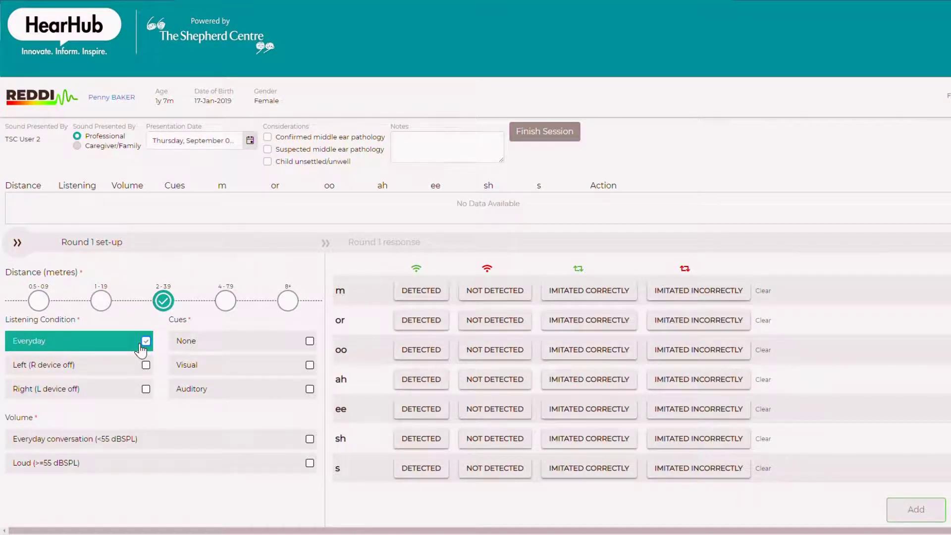
pyautogui.click(284, 349)
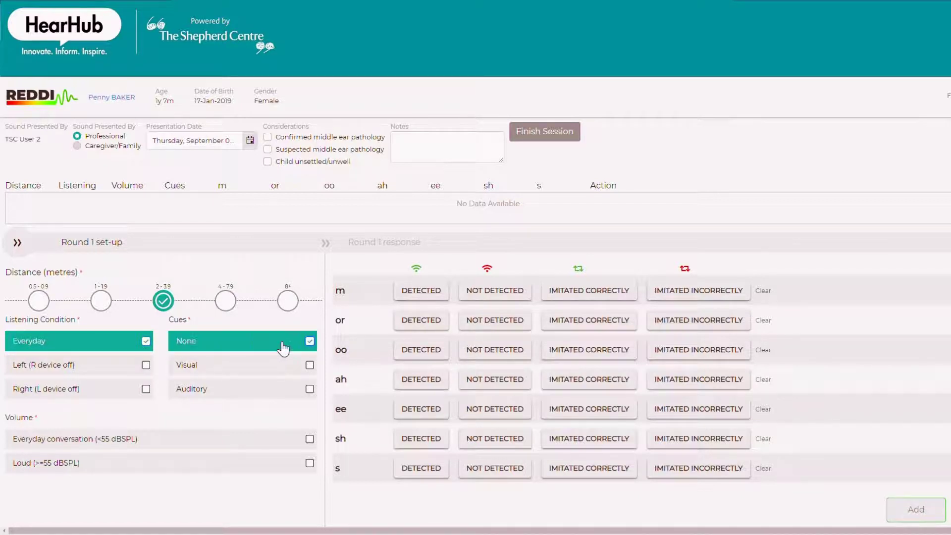
pyautogui.click(310, 440)
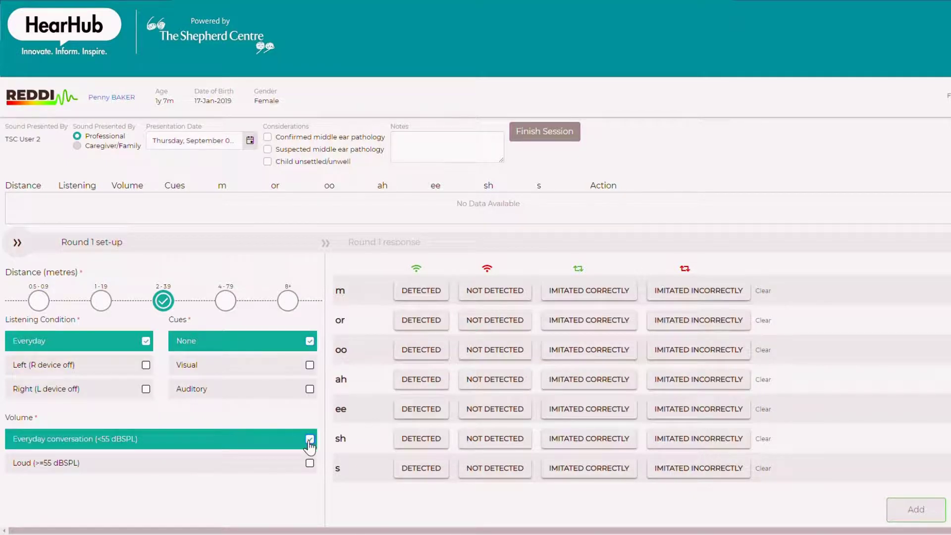
# Record the sounds m and or as imitated incorrectly, entering "oo" as the incorrect sound for each
pyautogui.click(675, 297)
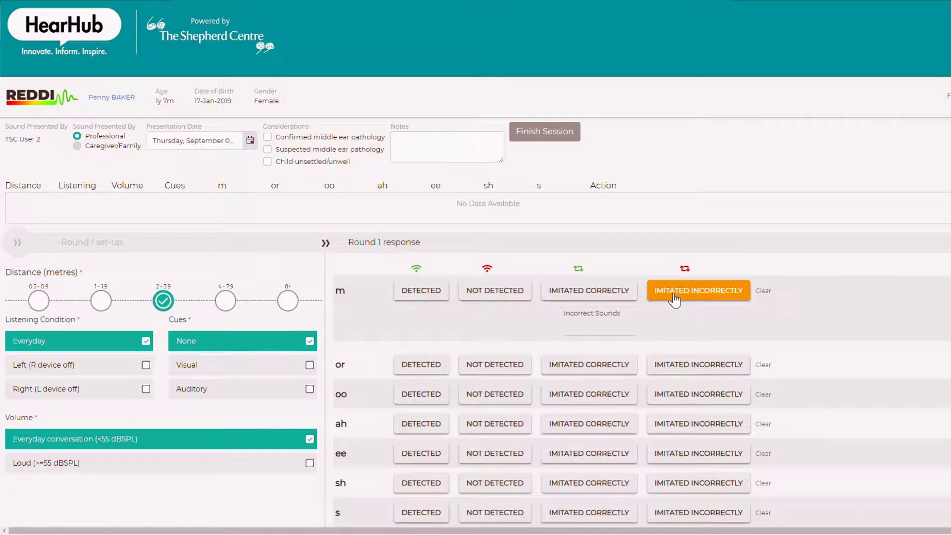
pyautogui.click(615, 336)
pyautogui.write('oo')
pyautogui.click(688, 369)
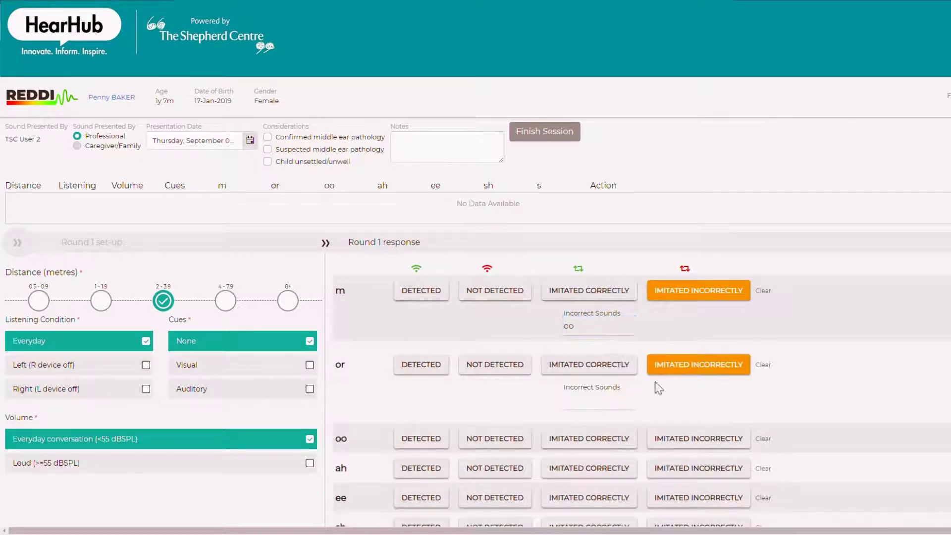
pyautogui.click(624, 410)
pyautogui.write('oo')
pyautogui.click(681, 406)
# Mark oo, ah and ee as imitated correctly and sh and s as detected, and add Round 1 to the session
pyautogui.click(598, 441)
pyautogui.click(586, 471)
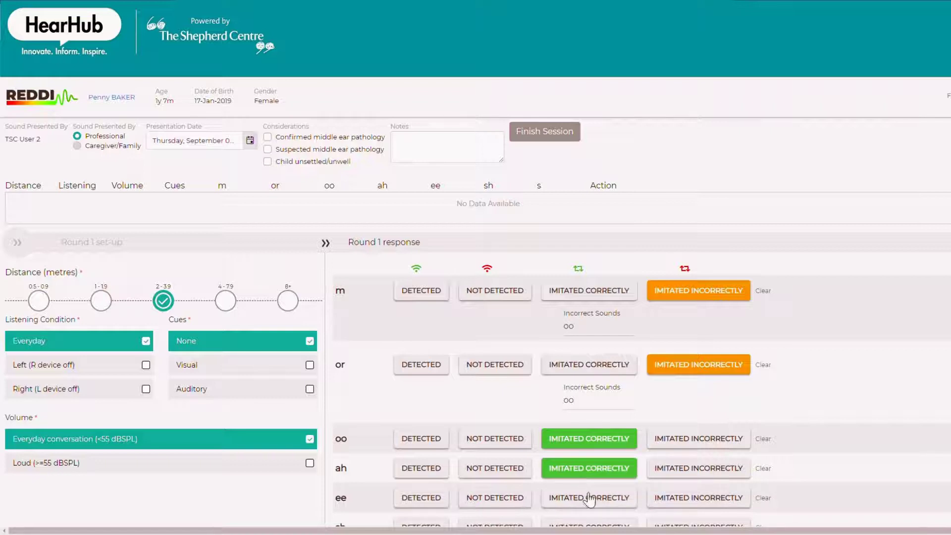
pyautogui.click(589, 499)
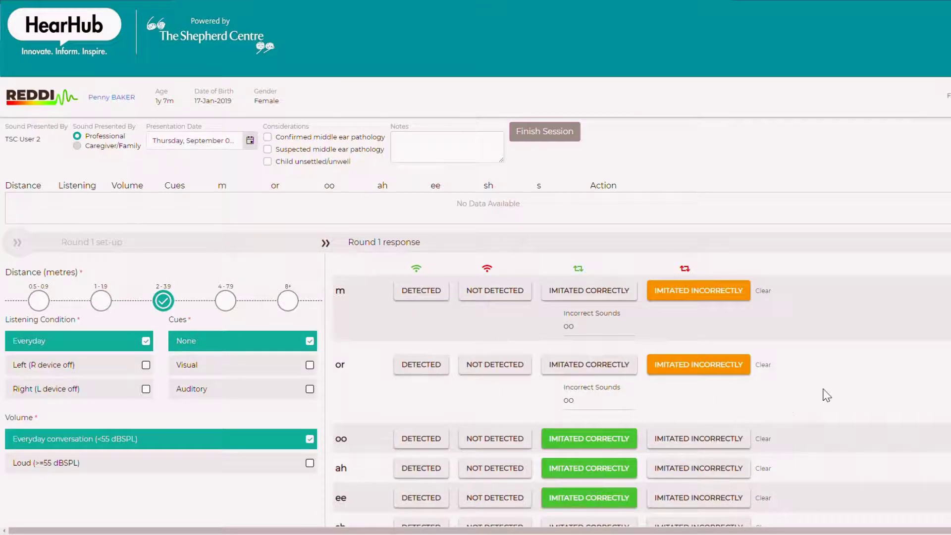
pyautogui.scroll(-2, 824, 394)
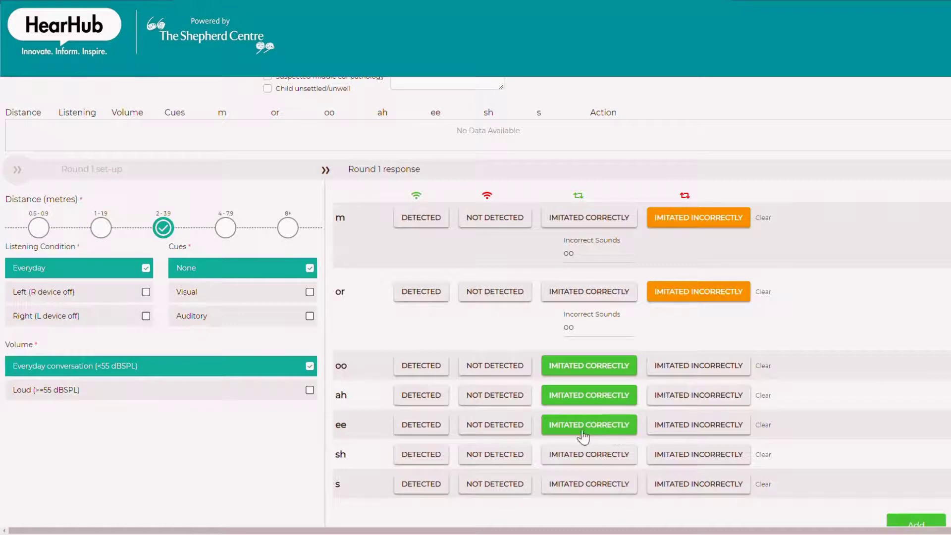
pyautogui.click(426, 486)
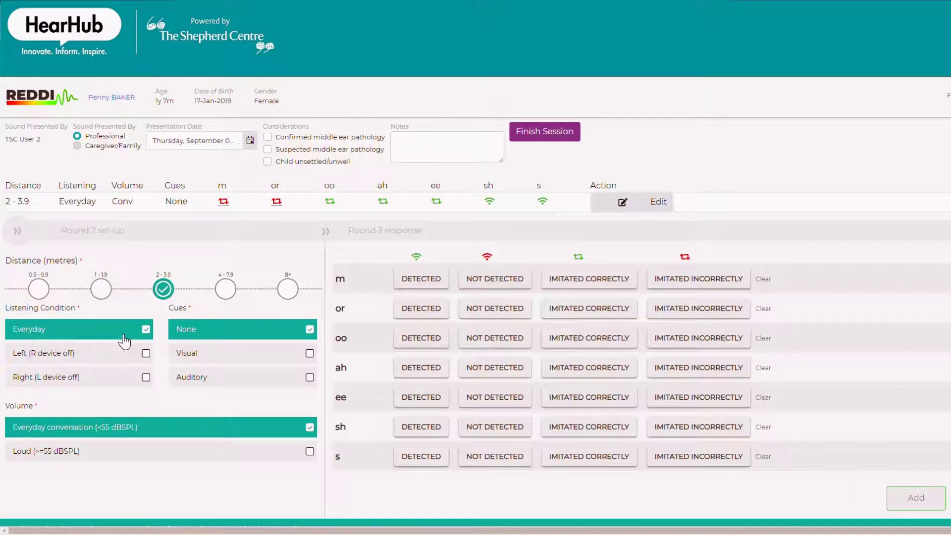
# Record Round 2 with auditory cues, marking m and or as imitated incorrectly with "oo" as each incorrect sound, and add it to the session
pyautogui.click(281, 382)
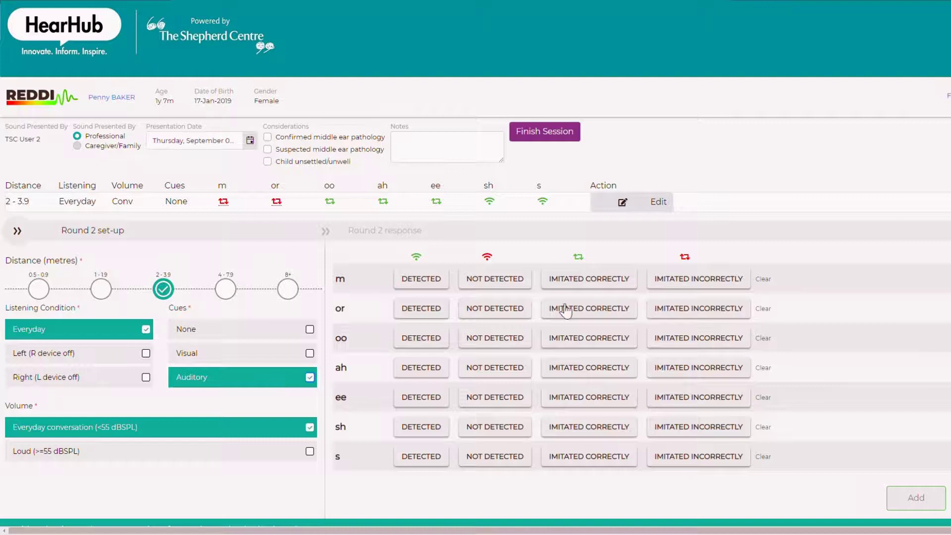
pyautogui.click(678, 279)
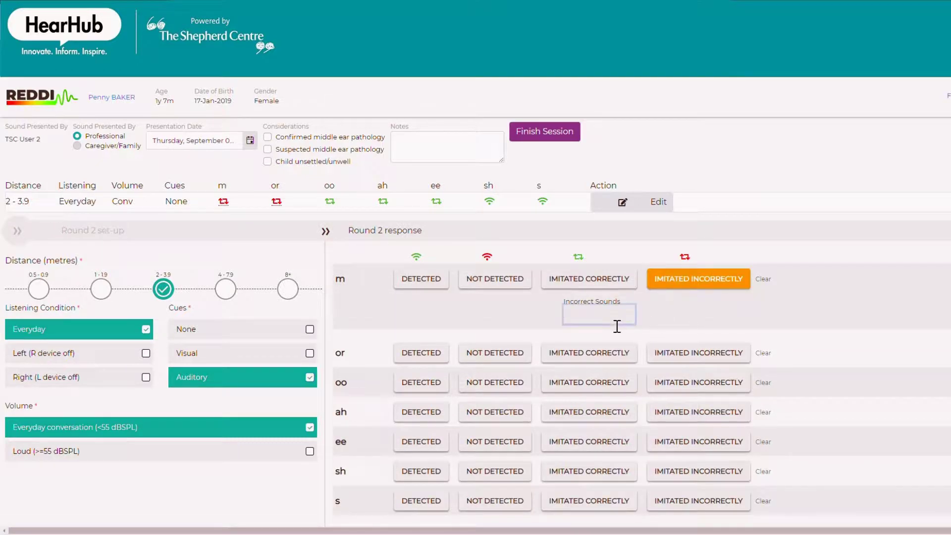
pyautogui.write('oo')
pyautogui.click(685, 362)
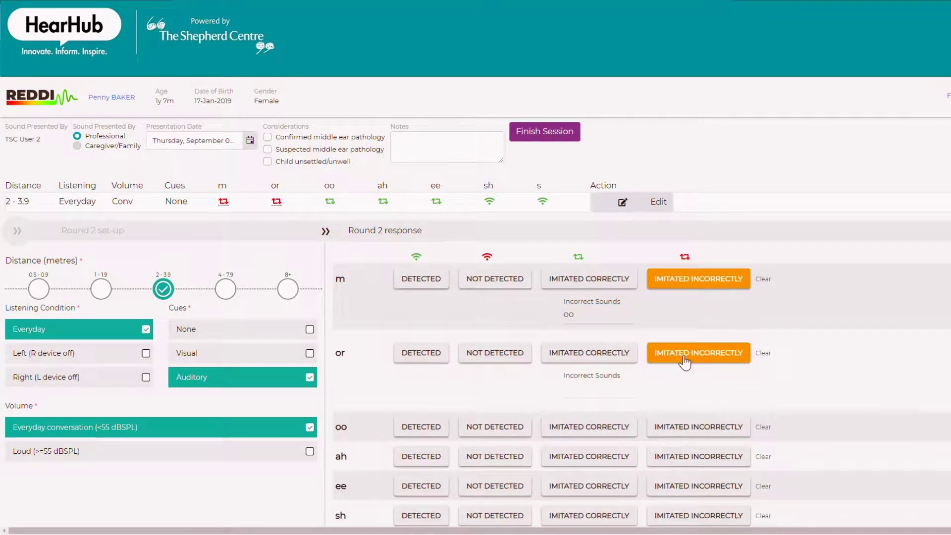
pyautogui.click(615, 400)
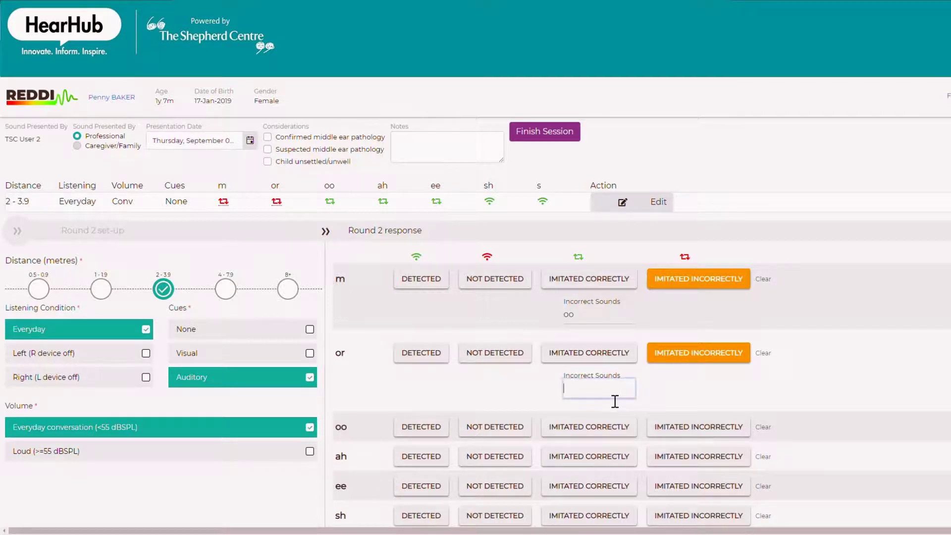
pyautogui.write('oo')
pyautogui.click(676, 396)
pyautogui.scroll(-2, 848, 397)
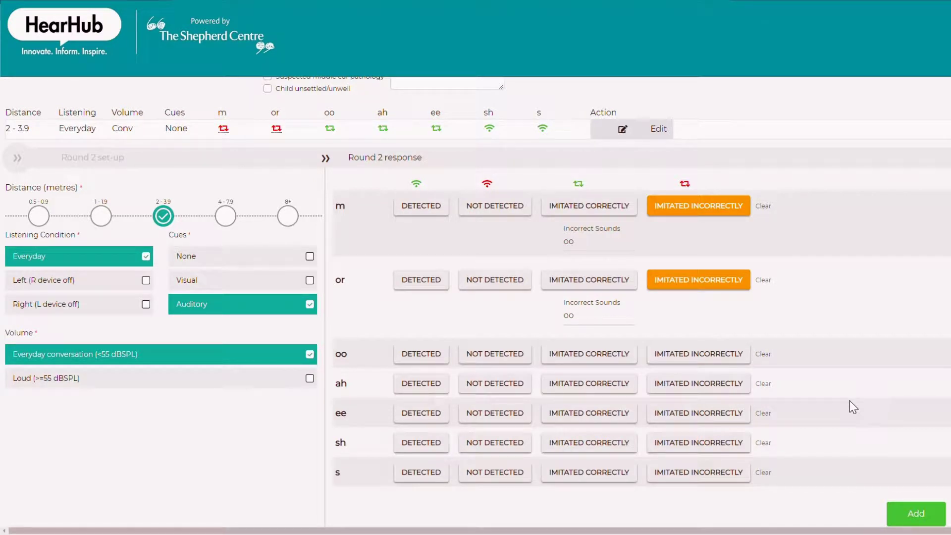
pyautogui.click(915, 514)
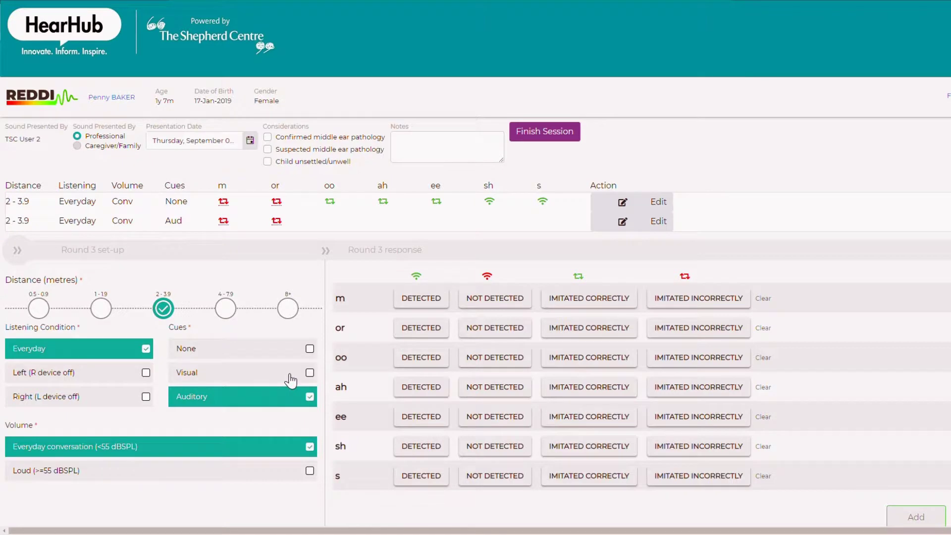
# Record Round 3 with visual cues, marking m and or as imitated correctly, and add it to the session
pyautogui.click(291, 381)
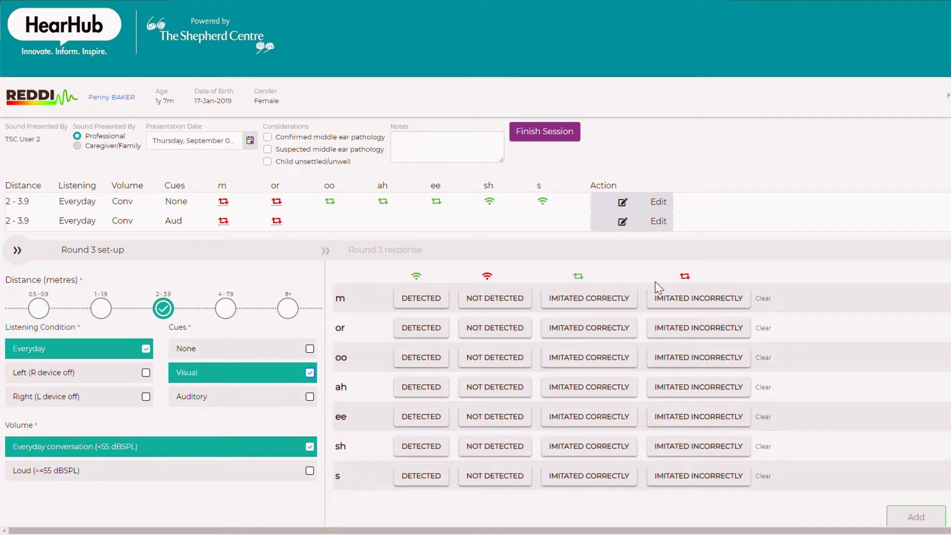
pyautogui.click(584, 301)
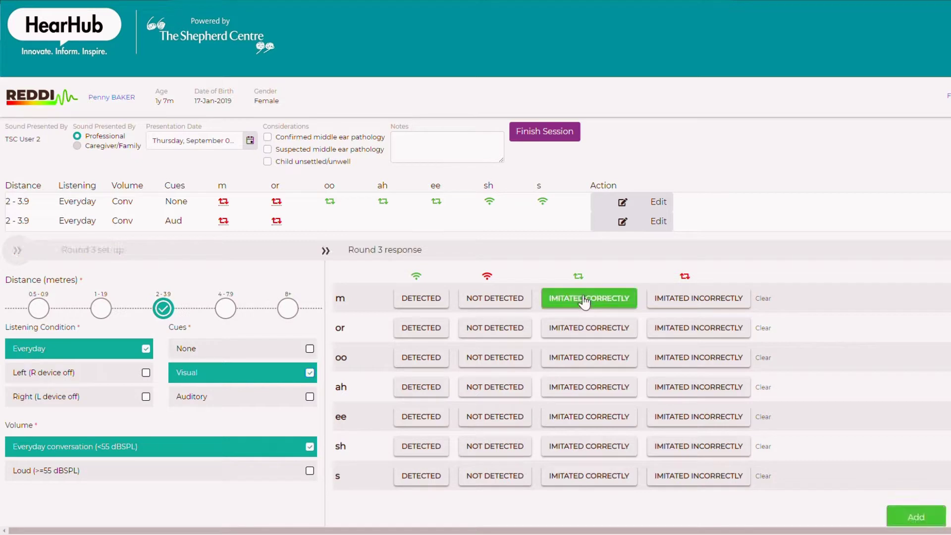
pyautogui.click(594, 337)
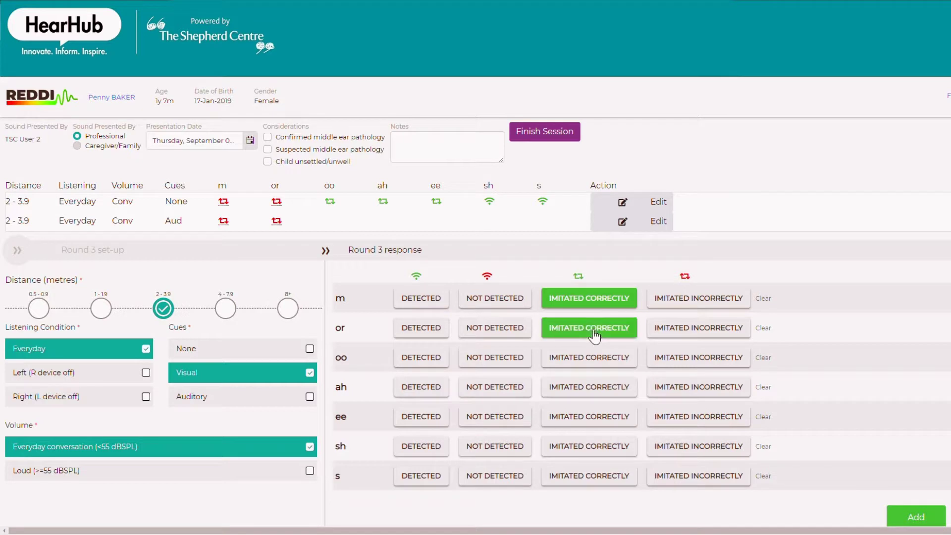
pyautogui.click(925, 518)
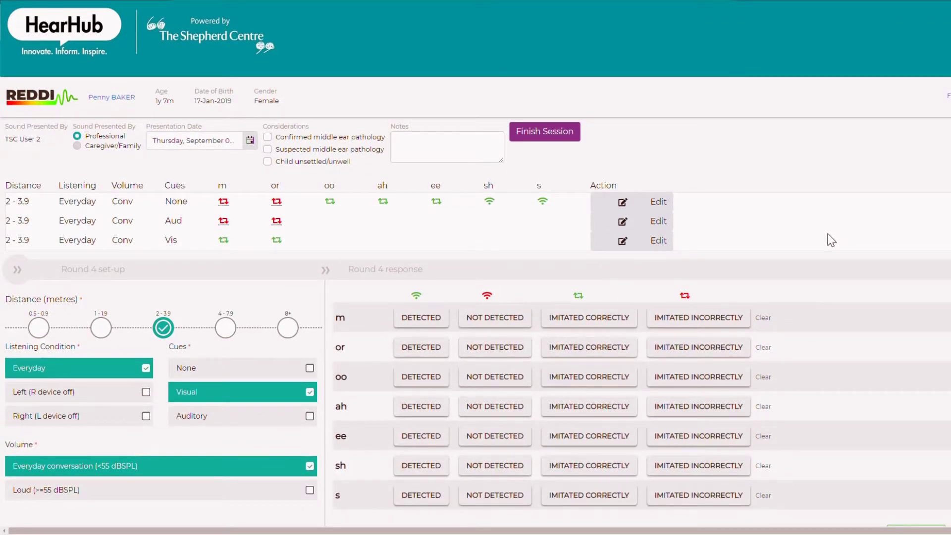
# Enter the session note "Speak to the Audiologist" and finish the session
pyautogui.click(476, 154)
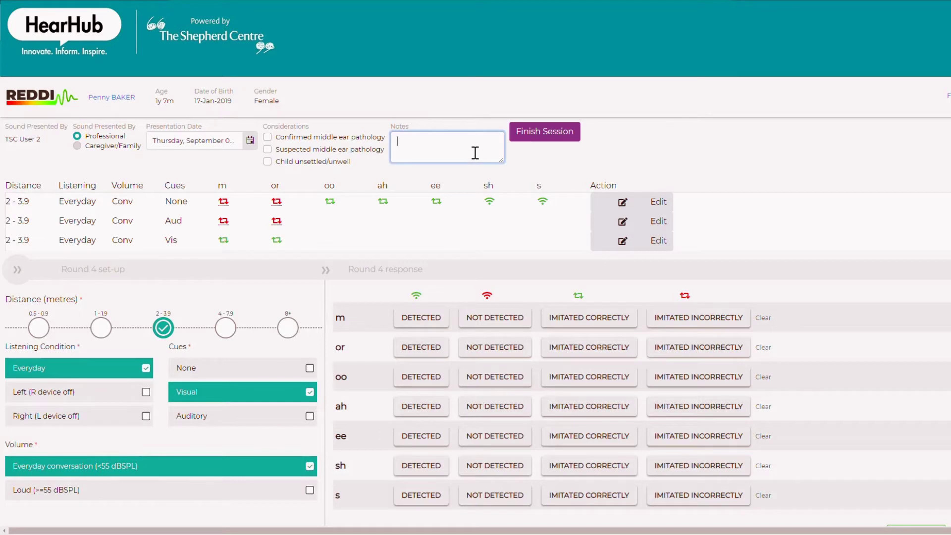
pyautogui.write('Speak to the Audiologist')
pyautogui.click(552, 140)
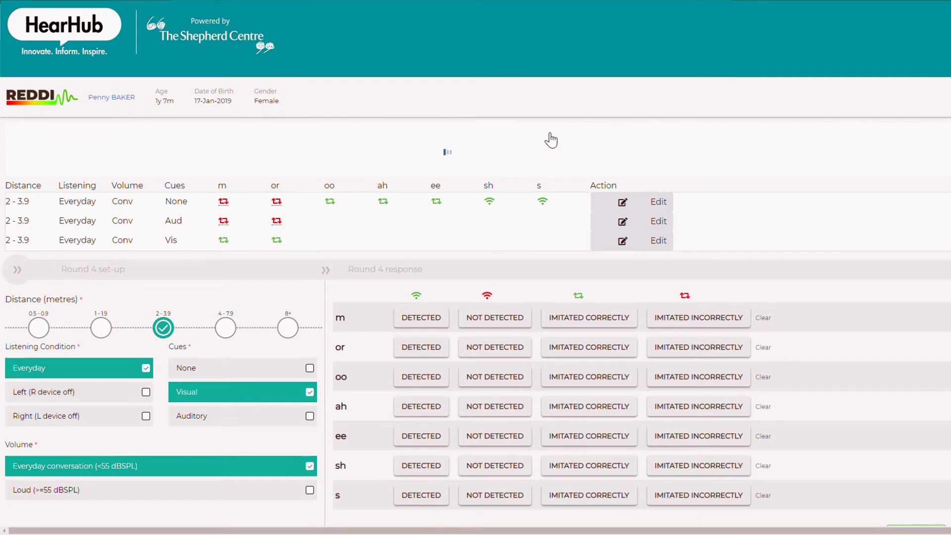